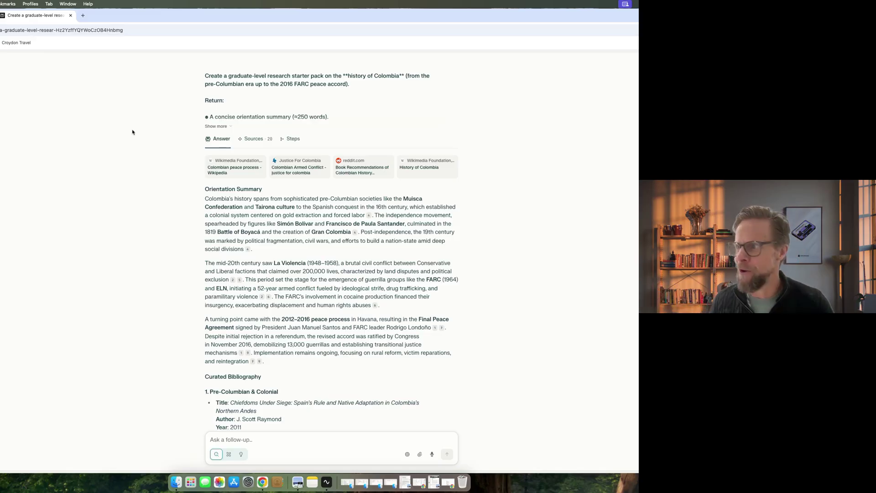
# Expand the research prompt to read it in full, then collapse it back to a few lines.
pyautogui.click(230, 127)
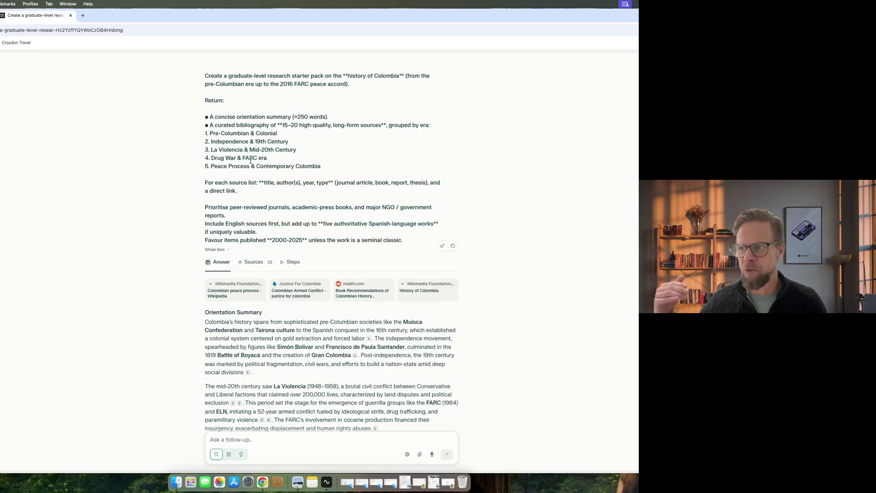
pyautogui.click(214, 249)
pyautogui.scroll(-5, 147, 187)
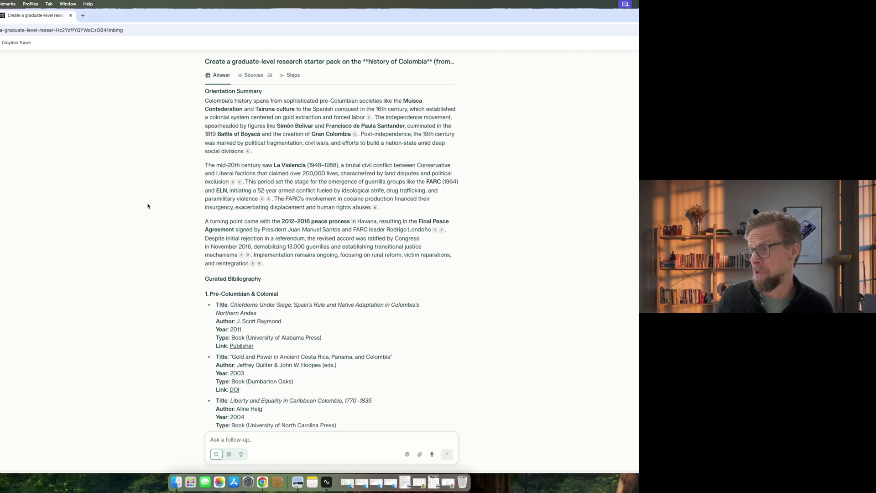
pyautogui.scroll(-4, 147, 205)
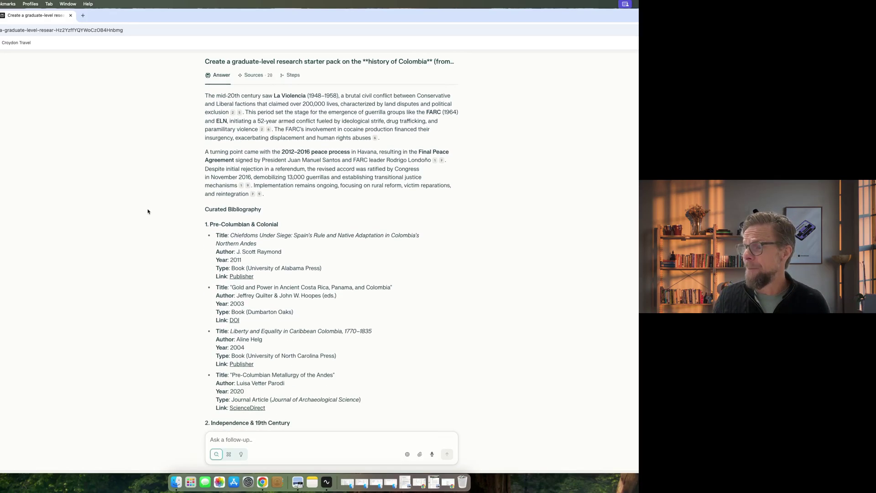
pyautogui.scroll(-4, 147, 211)
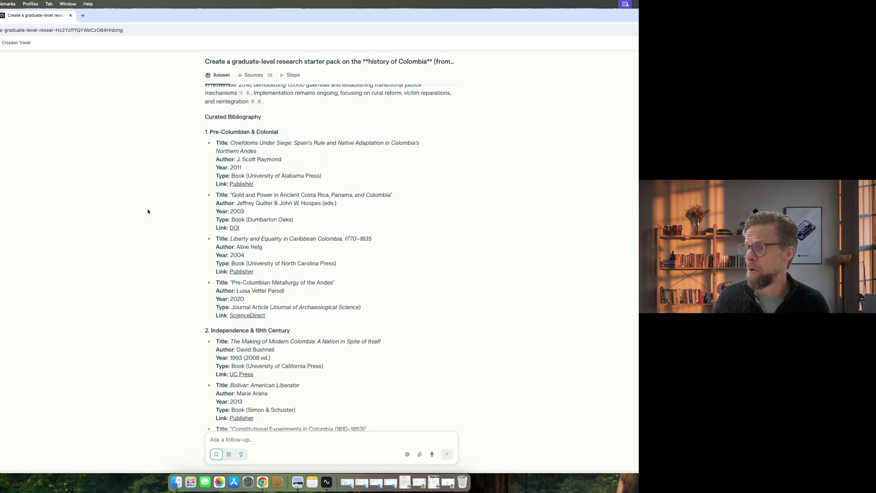
pyautogui.scroll(-1, 147, 211)
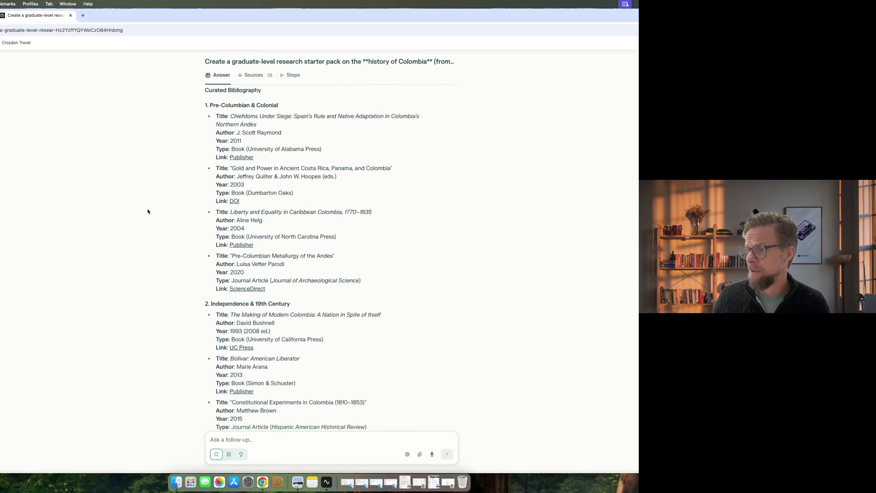
pyautogui.scroll(-3, 147, 211)
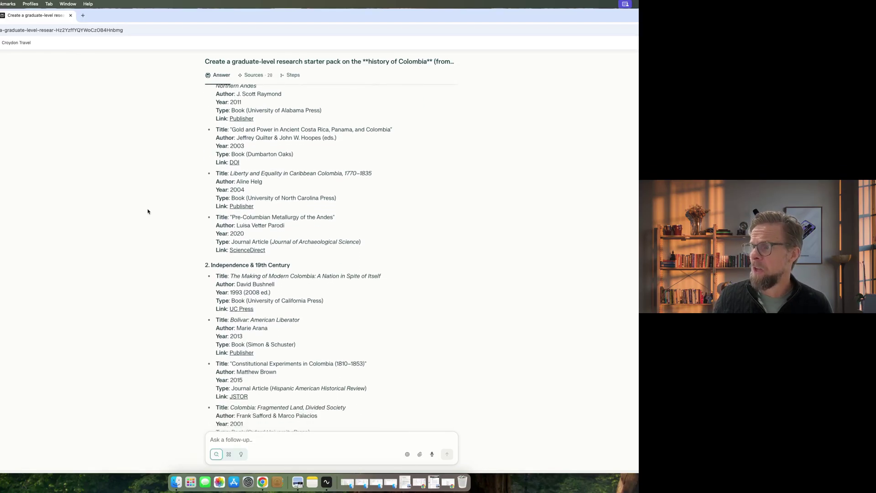
pyautogui.scroll(-6, 148, 211)
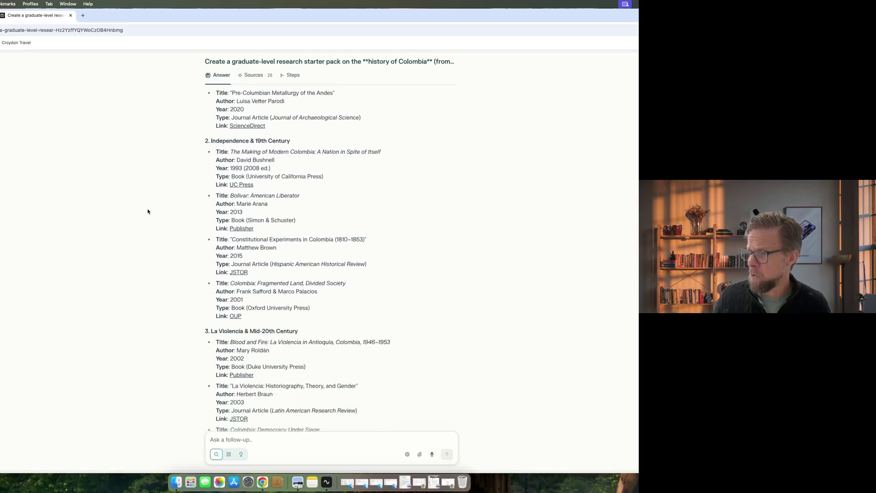
pyautogui.scroll(-2, 148, 211)
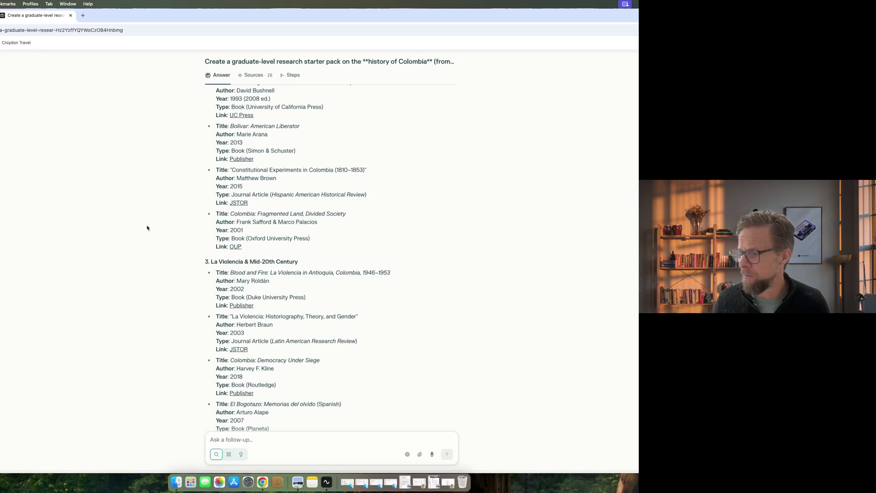
pyautogui.scroll(-7, 148, 227)
pyautogui.scroll(-15, 147, 228)
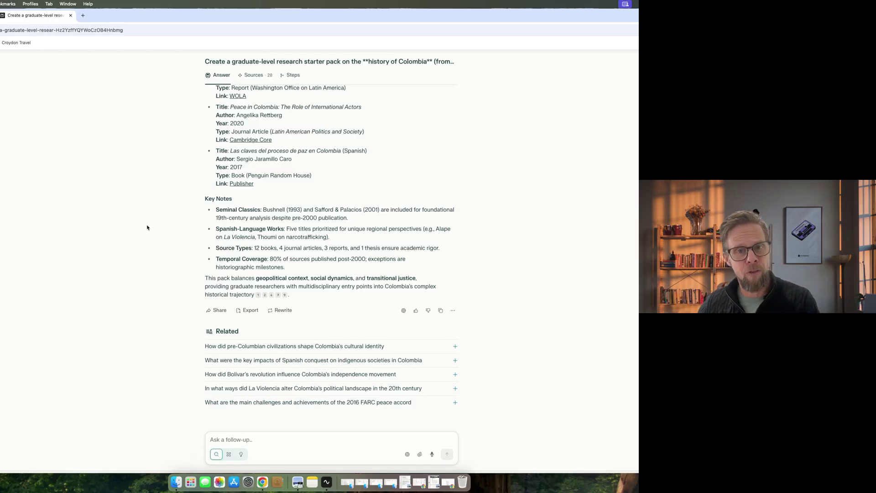
pyautogui.scroll(5, 147, 227)
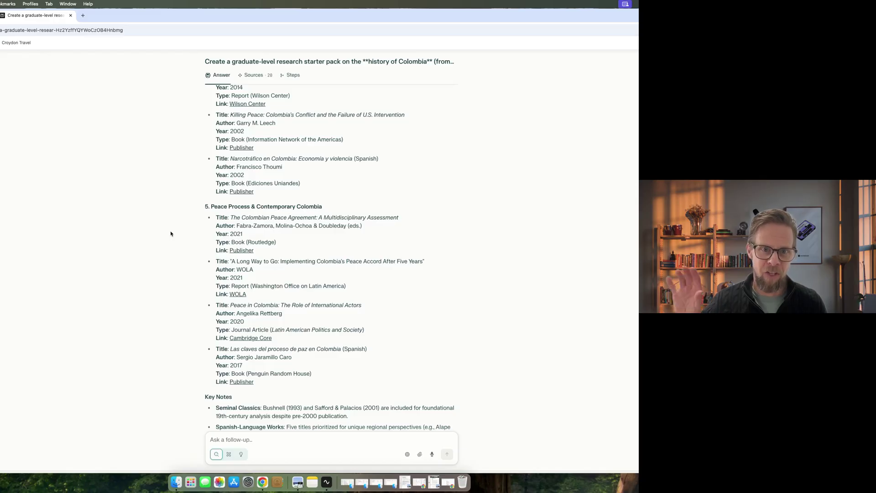
pyautogui.scroll(15, 123, 163)
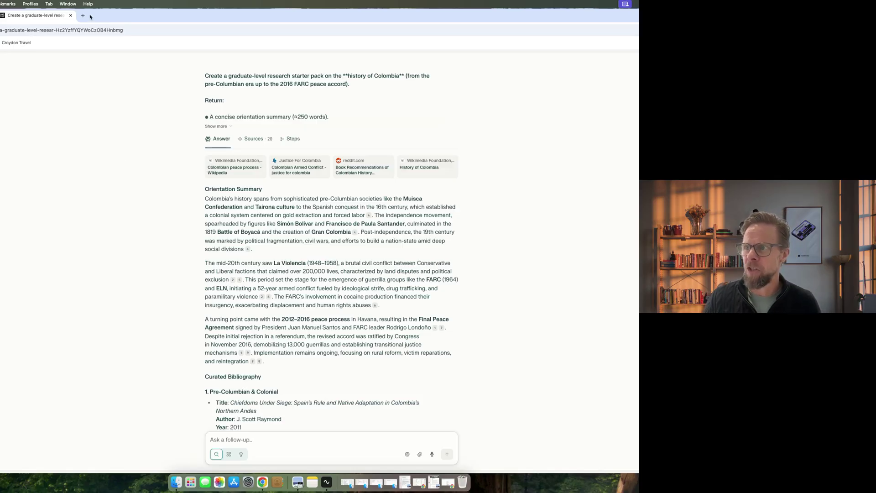
# Search 'notebook lm' in a new browser tab and create a new untitled NotebookLM notebook.
pyautogui.click(88, 15)
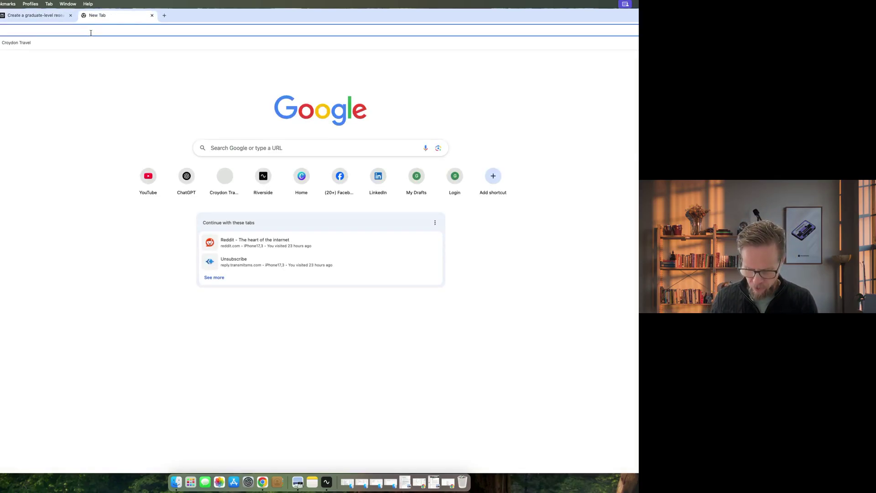
pyautogui.write('notebook lm')
pyautogui.press('Return')
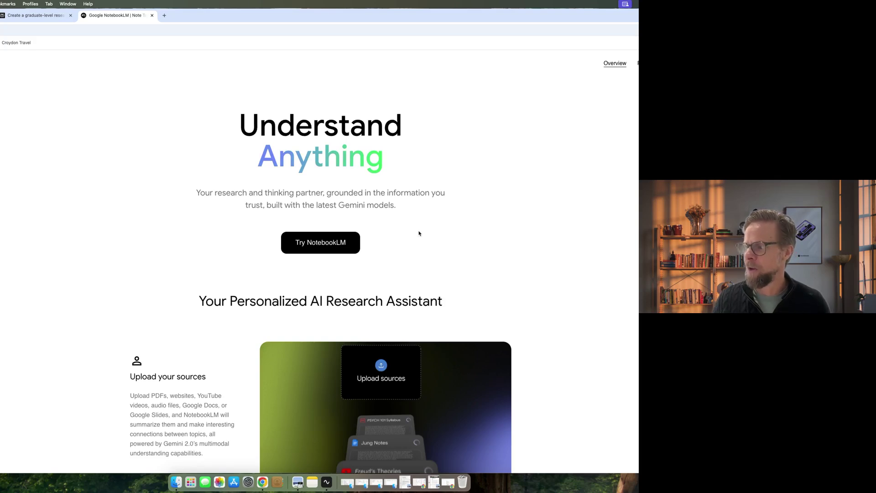
pyautogui.click(321, 242)
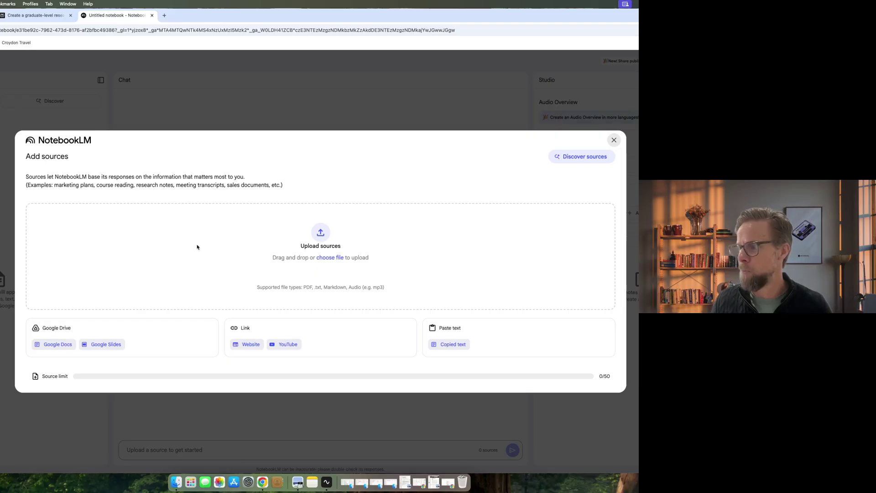
# Return to the Perplexity answer and scroll to the Drug War & FARC Era bibliography entries.
pyautogui.click(34, 15)
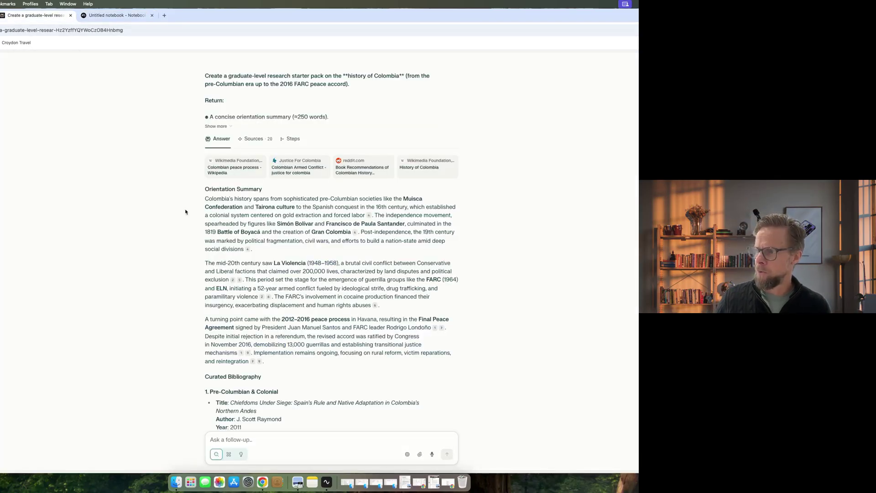
pyautogui.scroll(-10, 183, 228)
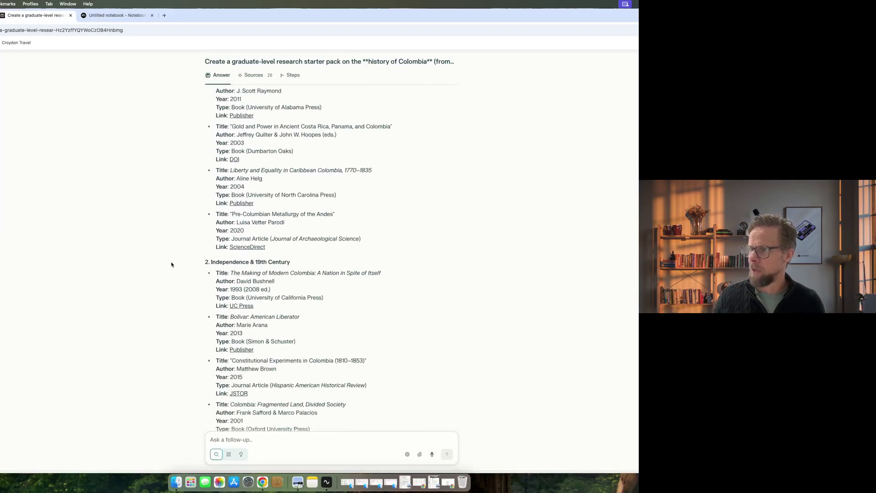
pyautogui.scroll(-5, 172, 264)
pyautogui.scroll(2, 171, 264)
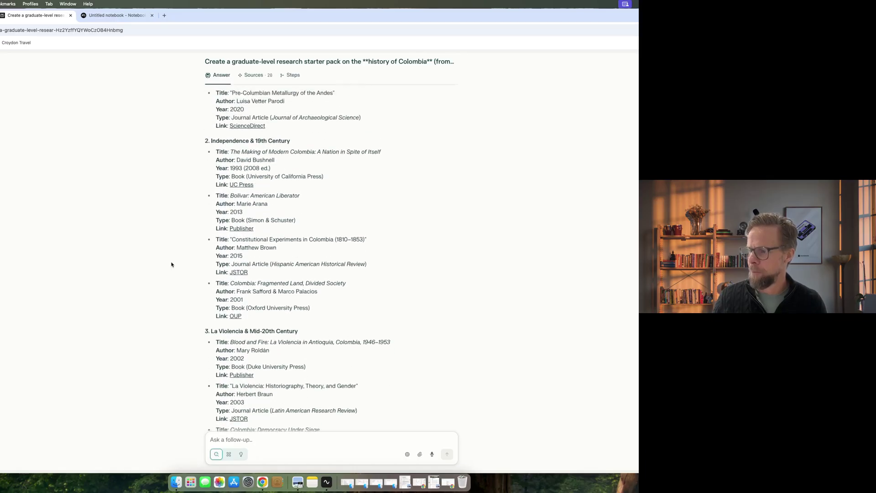
pyautogui.scroll(-6, 171, 265)
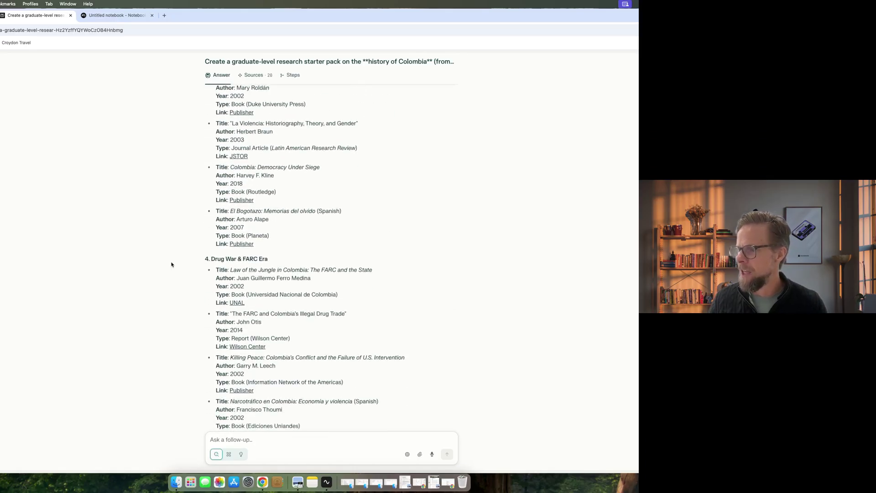
pyautogui.scroll(-4, 171, 265)
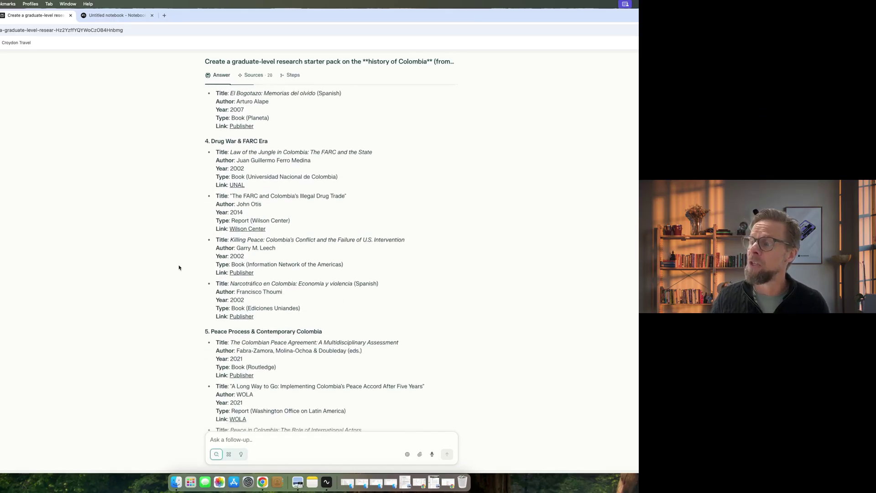
pyautogui.scroll(-1, 180, 268)
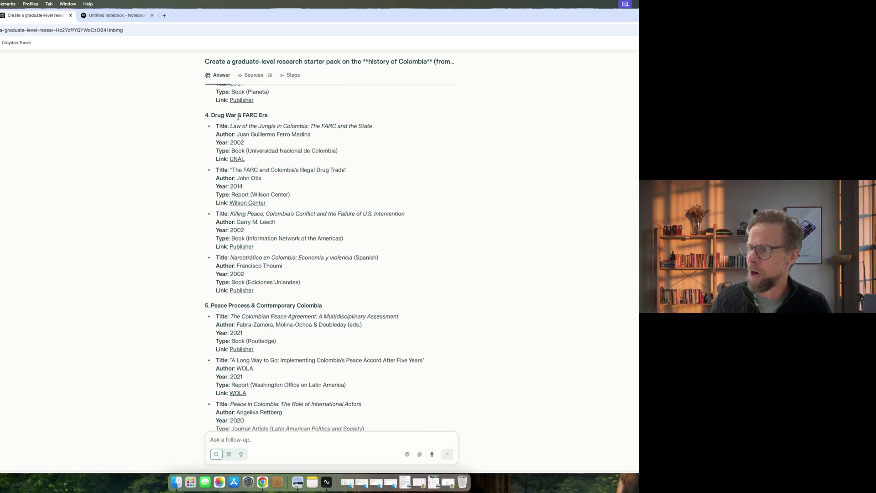
pyautogui.scroll(-1, 219, 133)
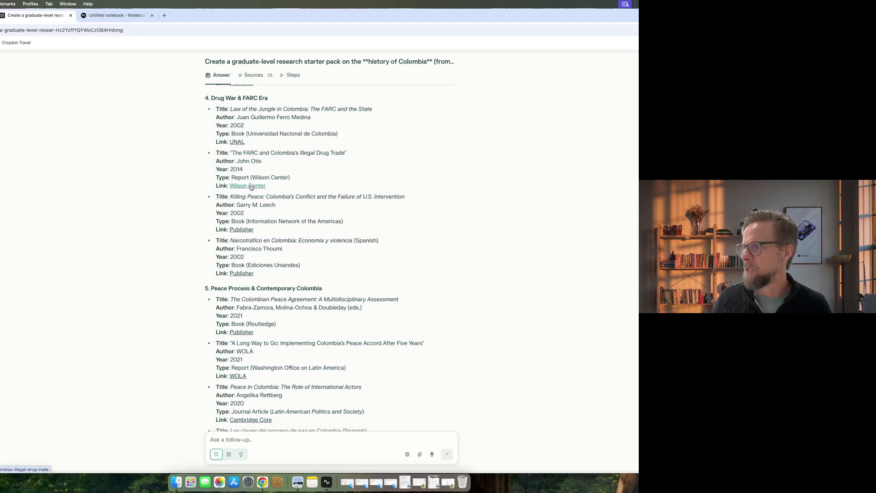
# Open the Wilson Center report link in a new tab and download the FARC report PDF.
pyautogui.rightClick(251, 187)
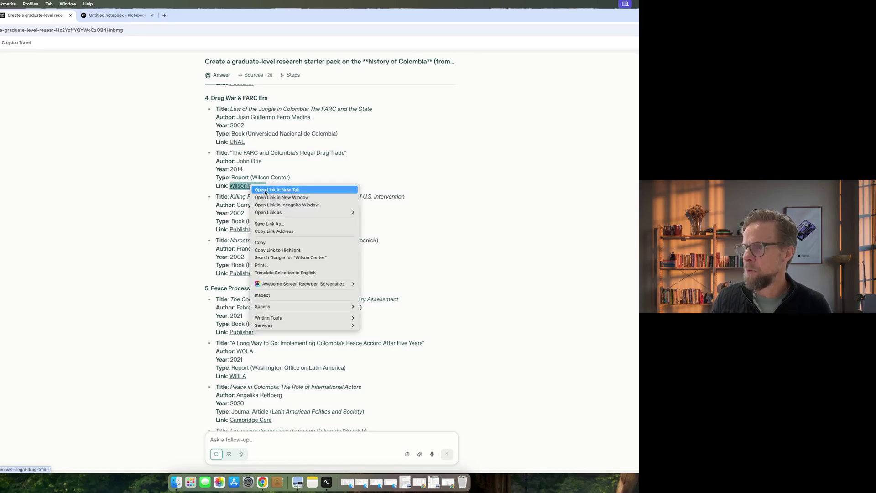
pyautogui.click(265, 190)
pyautogui.hotkey('ctrl', 'Tab')
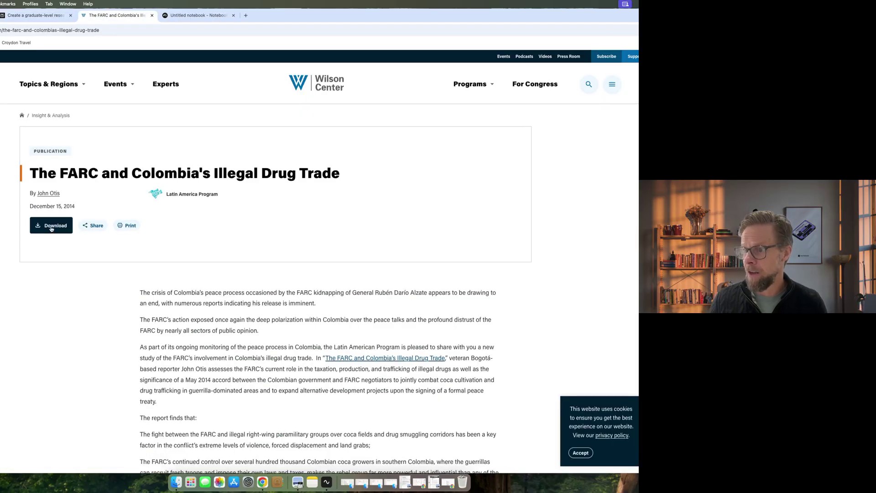
pyautogui.click(52, 228)
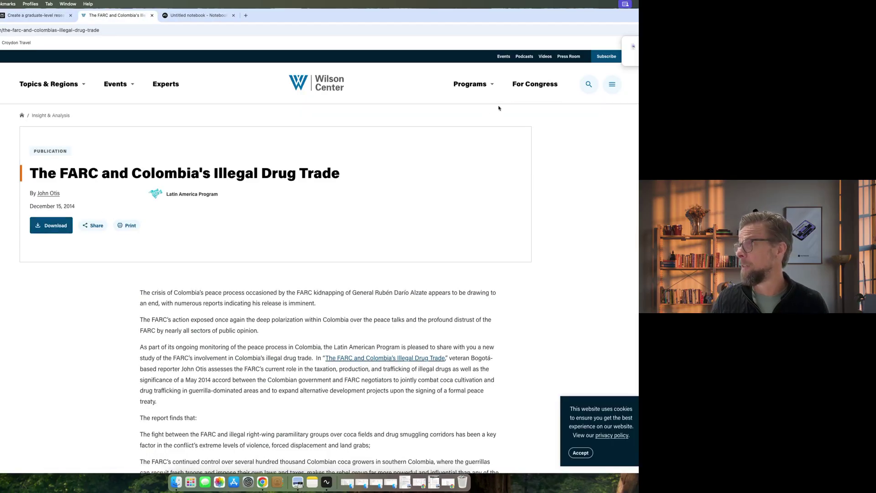
pyautogui.click(633, 46)
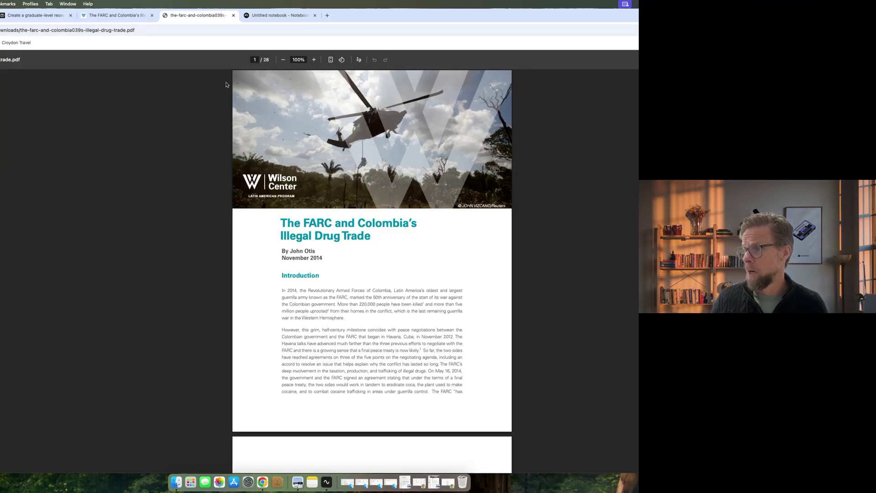
# Skim the 28-page FARC PDF, then return to the NotebookLM notebook tab.
pyautogui.scroll(-15, 131, 238)
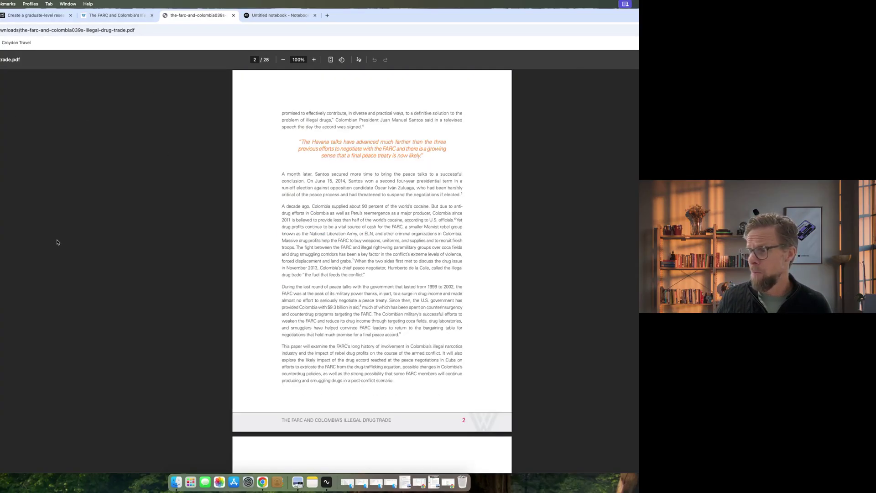
pyautogui.scroll(-20, 210, 236)
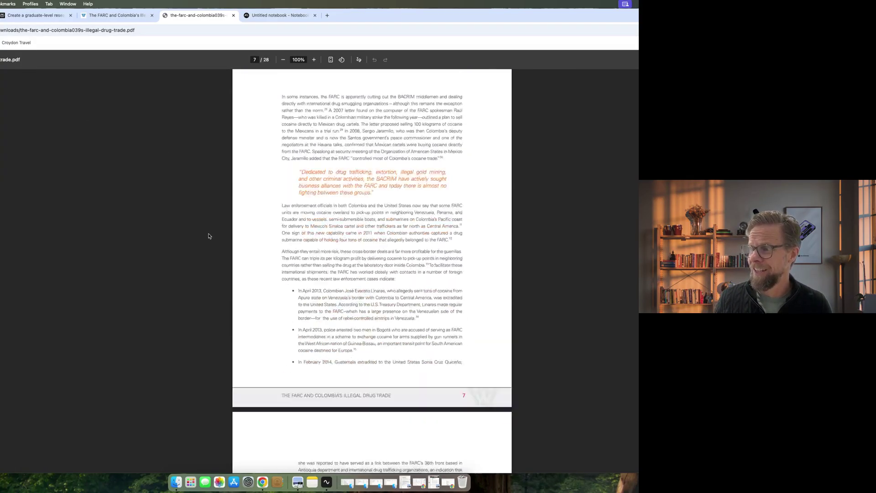
pyautogui.scroll(-7, 208, 236)
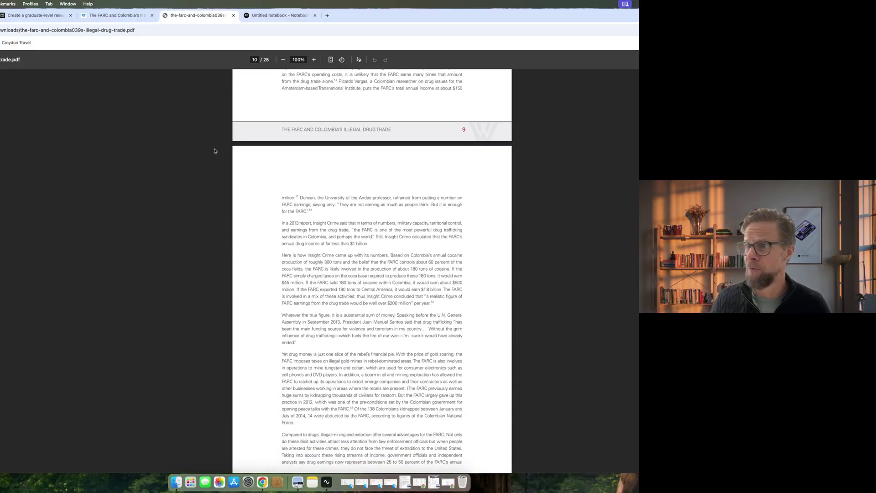
pyautogui.hotkey('ctrl', 'Tab')
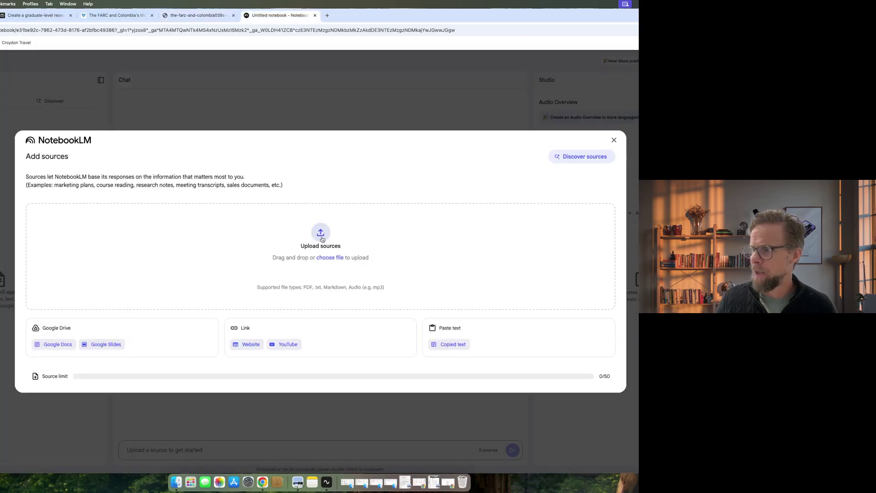
# Upload the FARC drug-trade report PDF from the Downloads folder as the notebook's source.
pyautogui.click(321, 235)
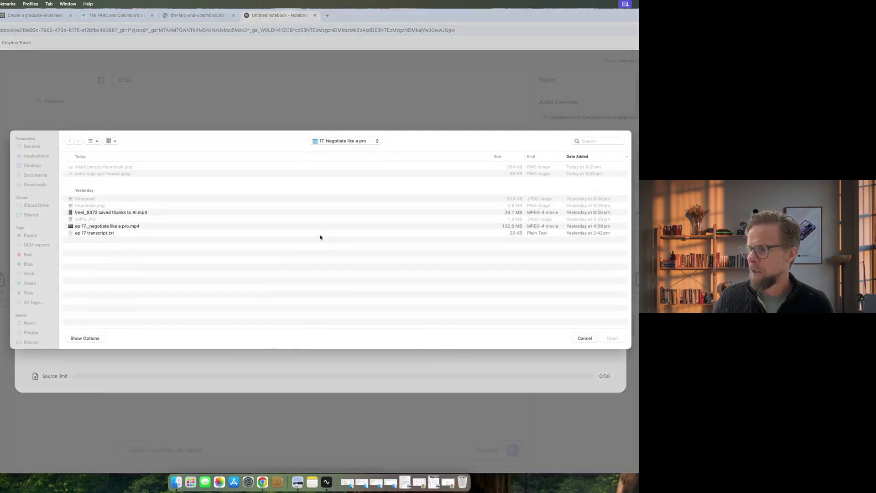
pyautogui.click(30, 187)
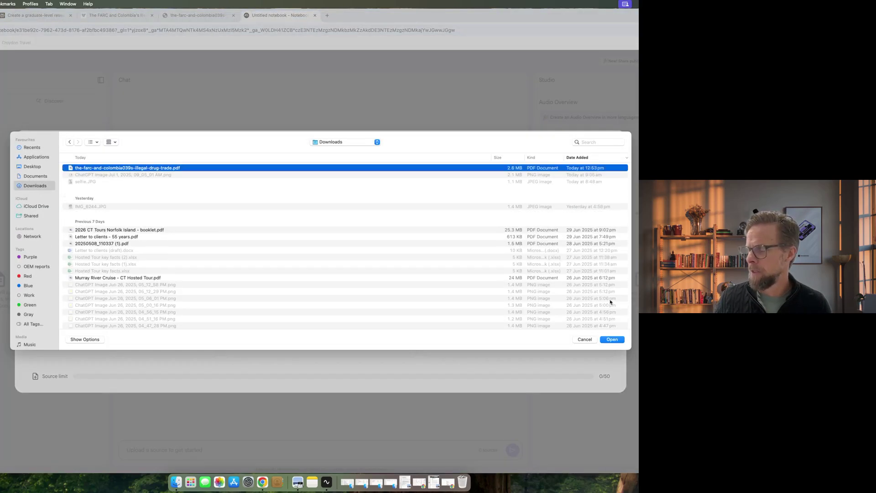
pyautogui.click(612, 339)
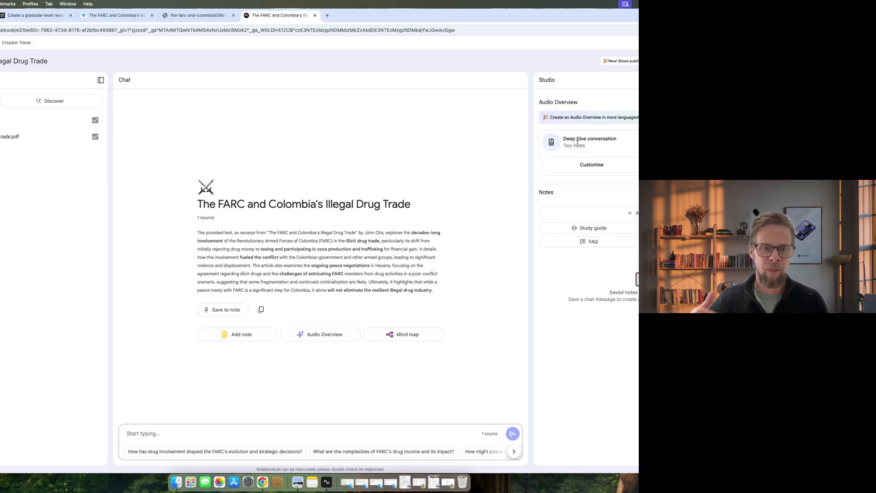
# Generate the Deep Dive conversation Audio Overview of the FARC report (26:53, English).
pyautogui.click(632, 142)
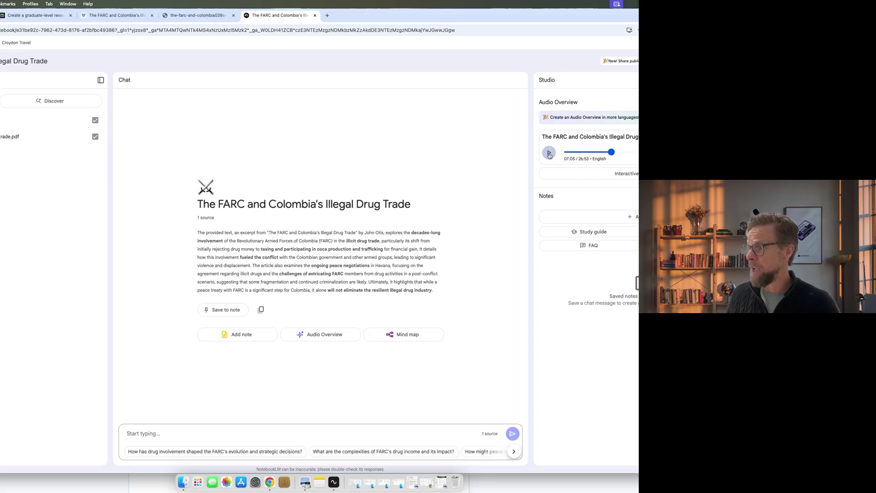
pyautogui.click(589, 173)
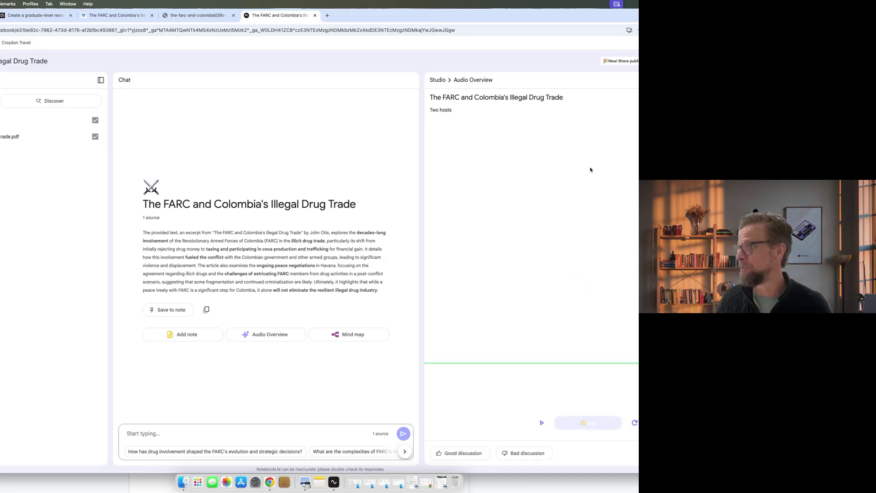
pyautogui.click(436, 80)
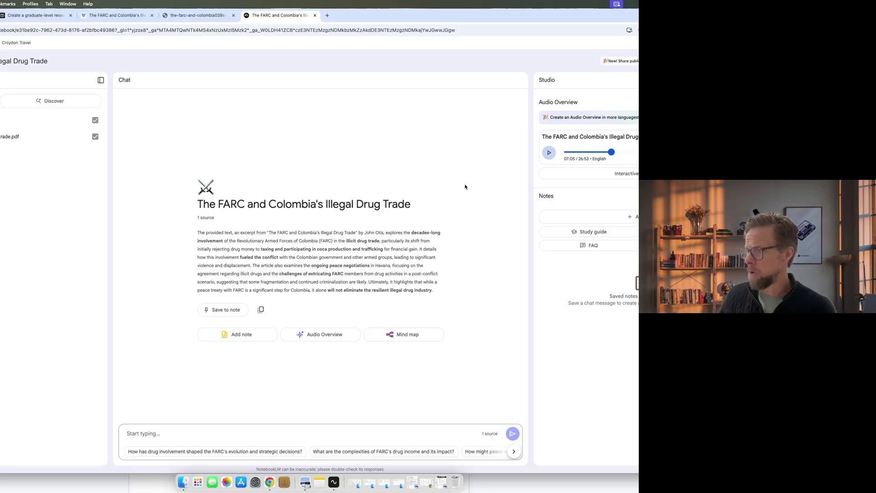
# Generate Study guide and FAQ notes, then open the study guide with its ten-question quiz.
pyautogui.click(586, 233)
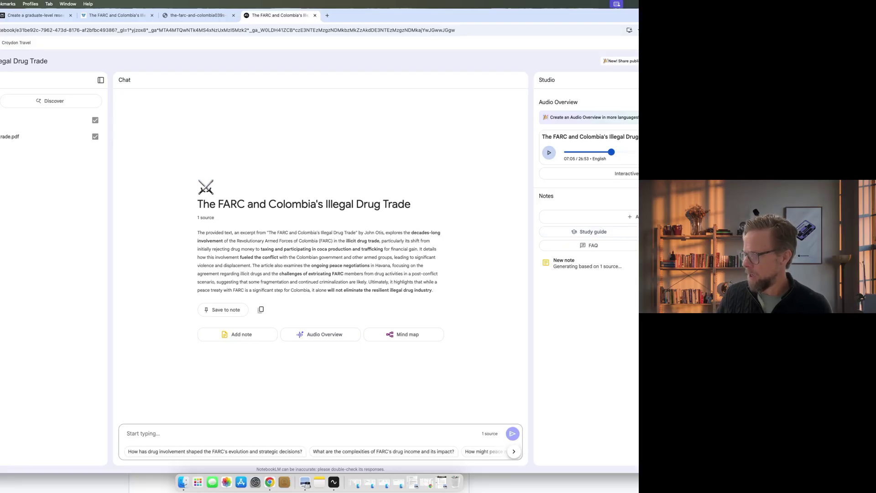
pyautogui.click(594, 247)
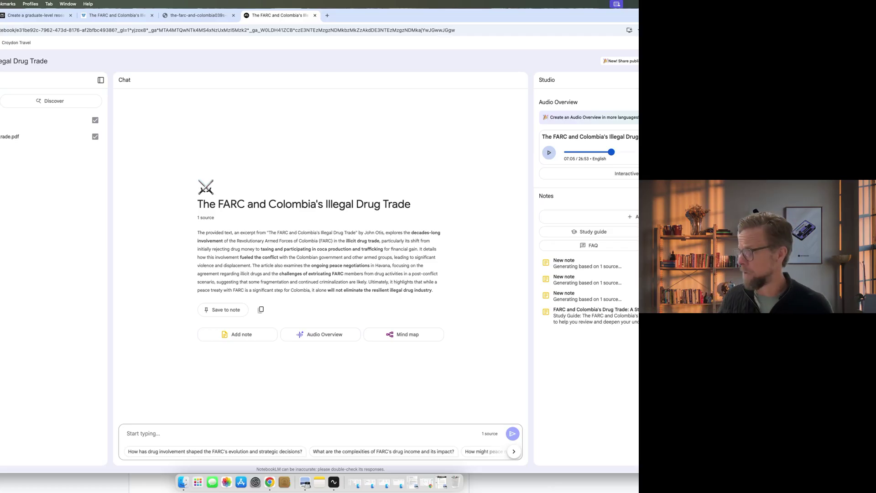
pyautogui.click(581, 316)
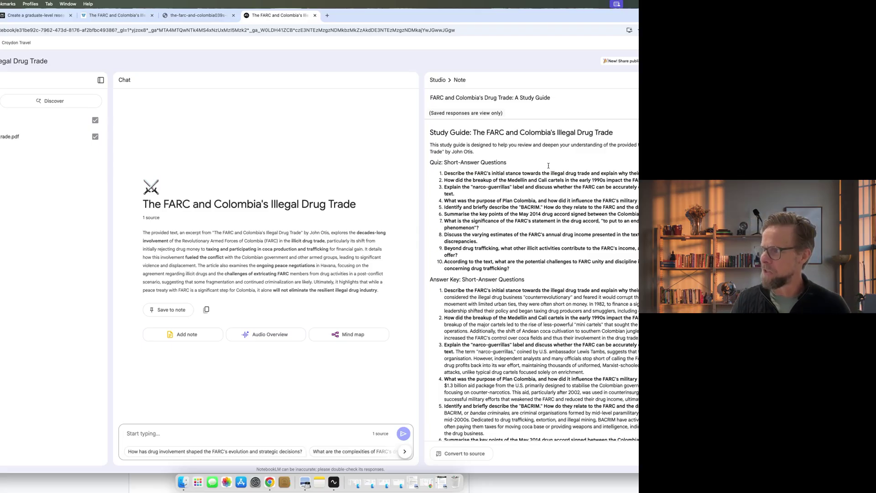
# Read through the study guide's quiz and answer key, then return to the Studio notes list.
pyautogui.scroll(-1, 545, 175)
pyautogui.scroll(1, 550, 180)
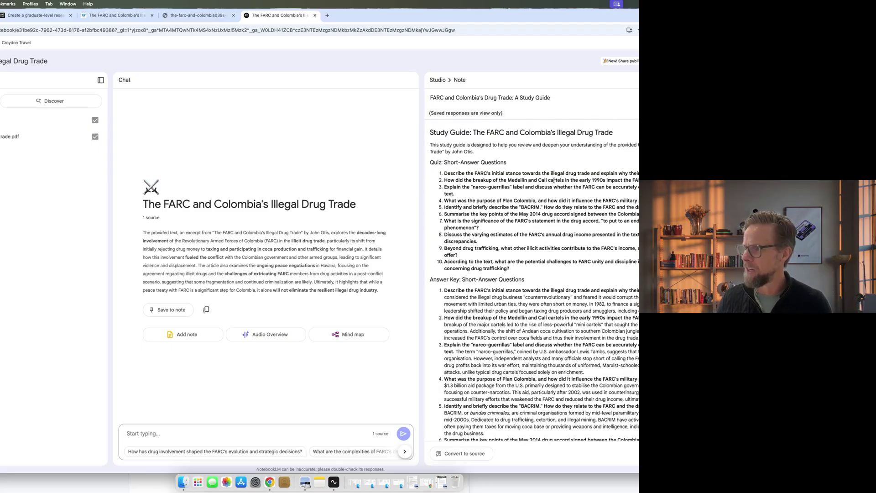
pyautogui.scroll(-2, 543, 181)
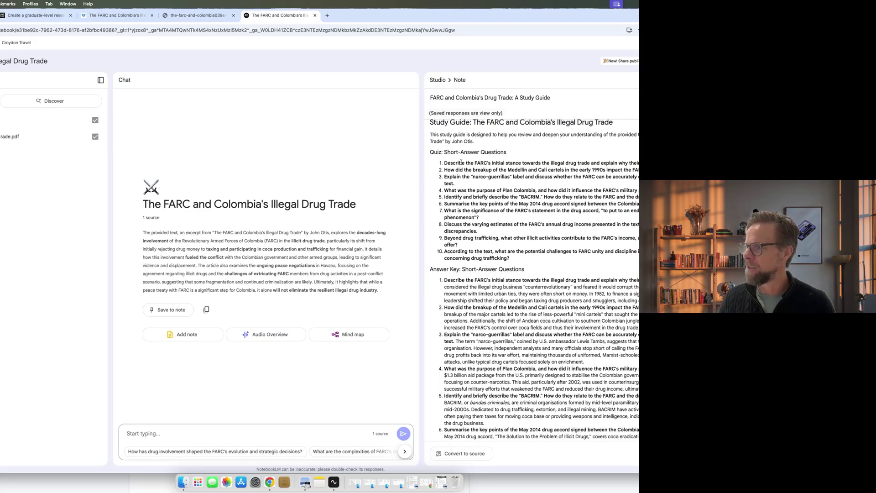
pyautogui.scroll(-2, 465, 165)
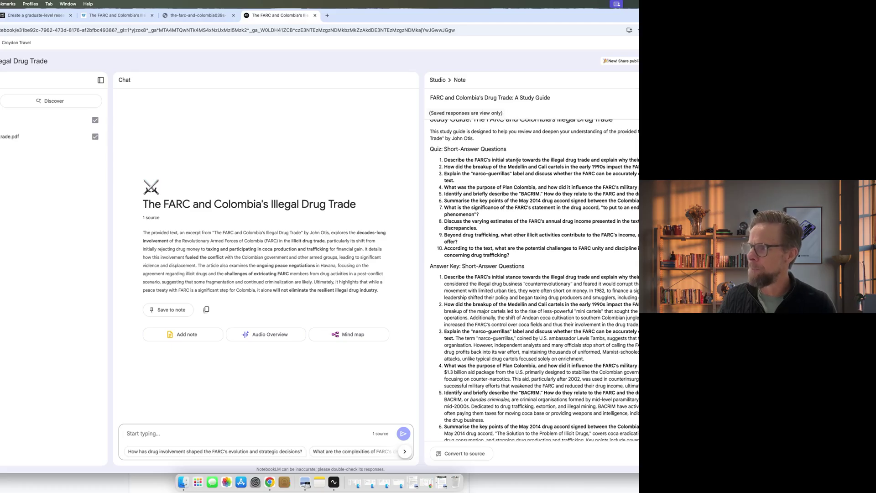
pyautogui.scroll(3, 517, 161)
pyautogui.scroll(1, 518, 160)
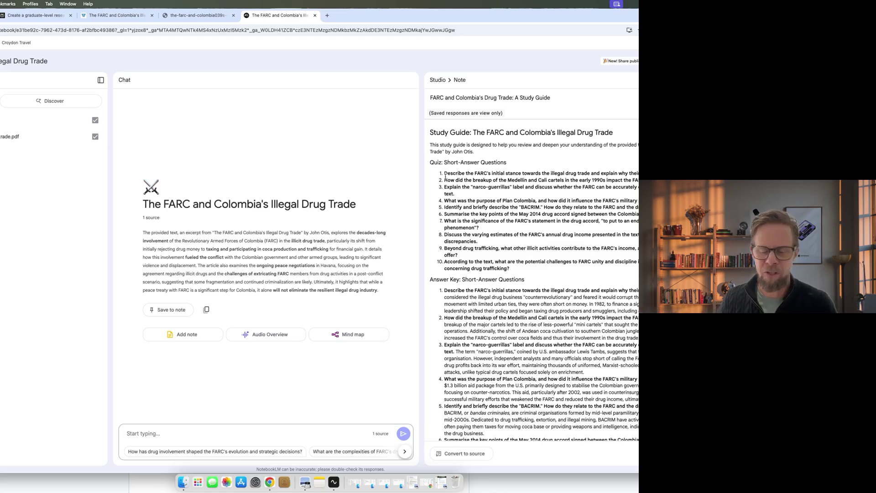
pyautogui.press('Escape')
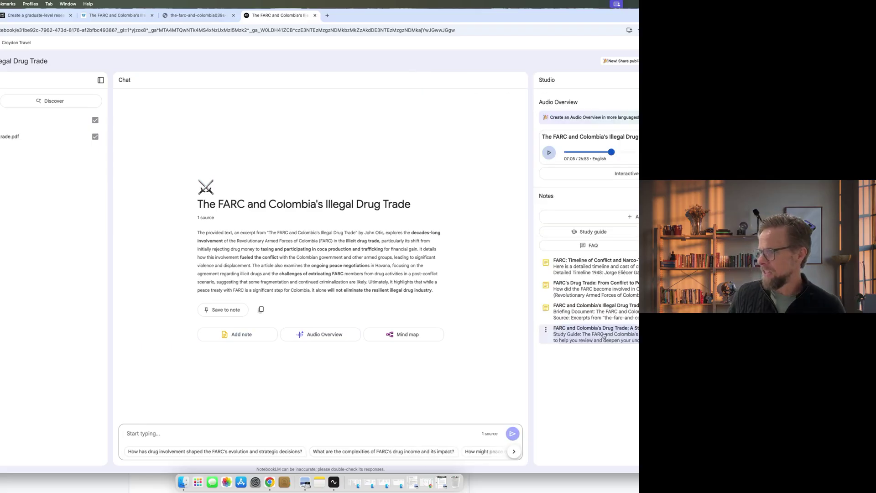
pyautogui.click(627, 314)
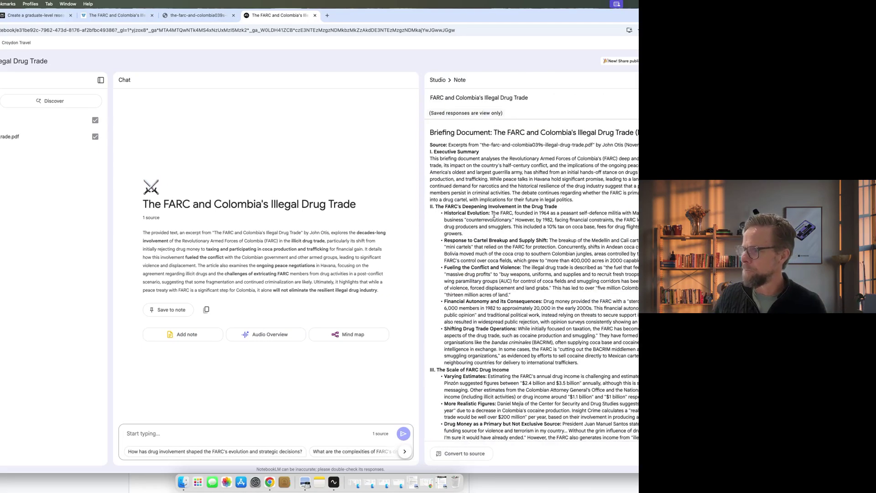
pyautogui.scroll(-4, 494, 215)
pyautogui.scroll(4, 513, 286)
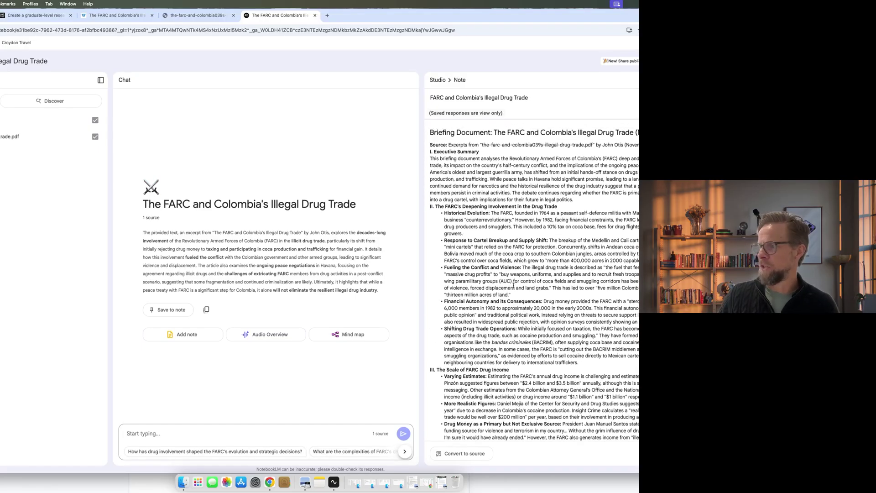
pyautogui.scroll(-3, 513, 285)
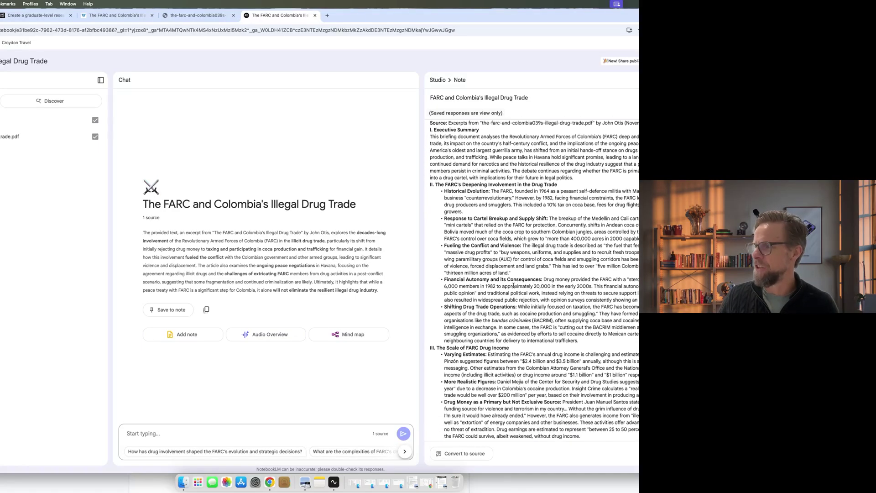
pyautogui.scroll(3, 513, 285)
pyautogui.scroll(-6, 513, 285)
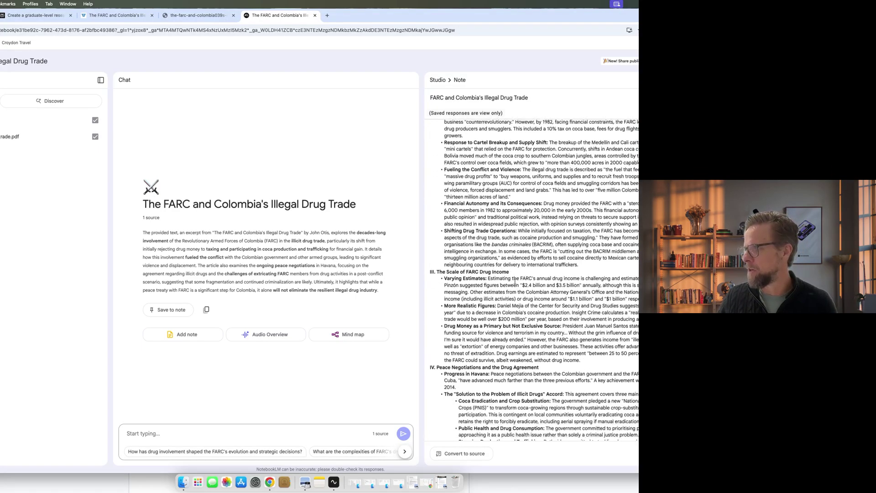
pyautogui.scroll(-2, 515, 280)
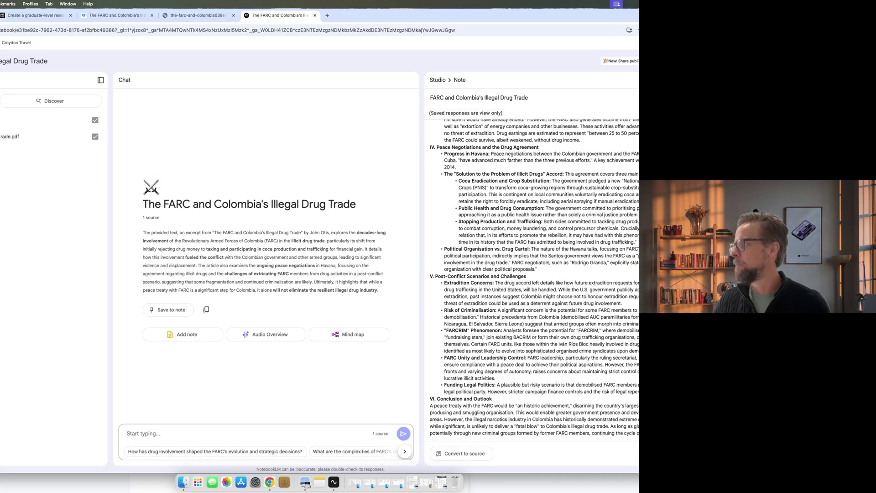
pyautogui.click(438, 80)
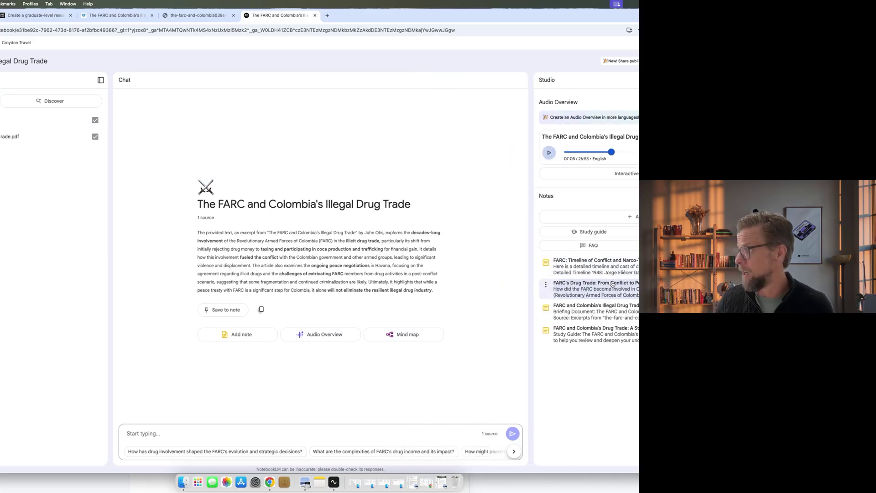
pyautogui.click(634, 291)
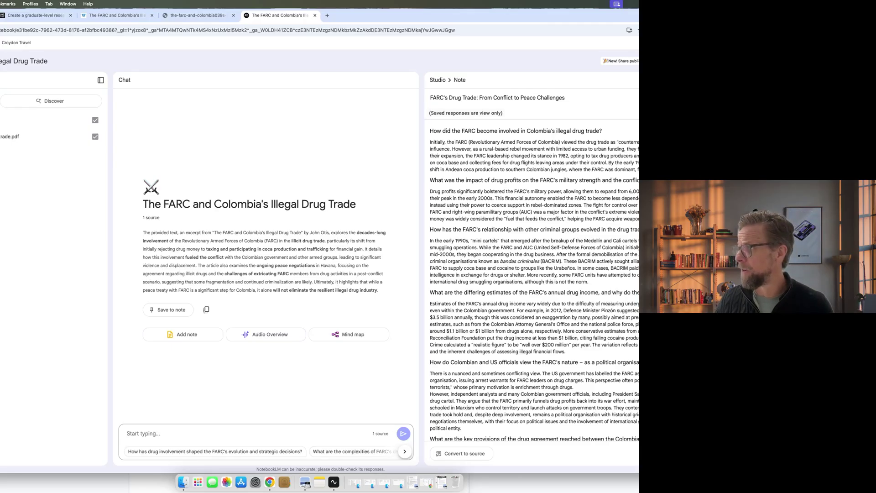
pyautogui.click(437, 80)
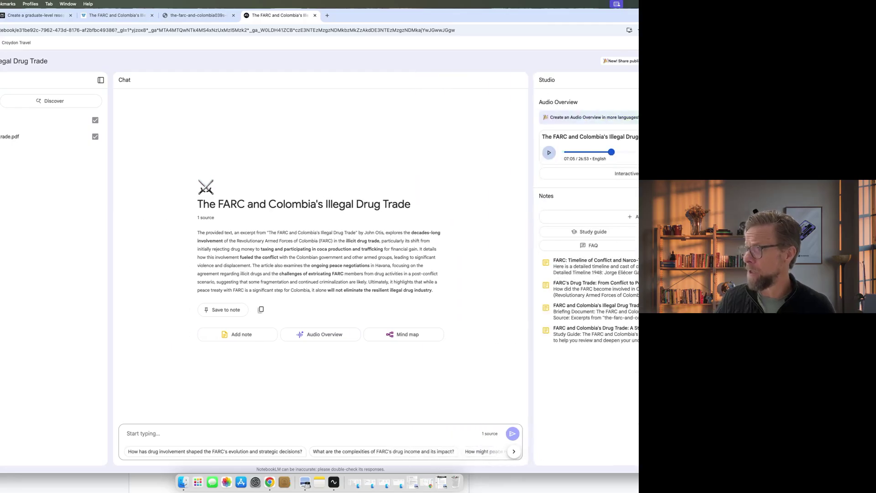
pyautogui.click(595, 267)
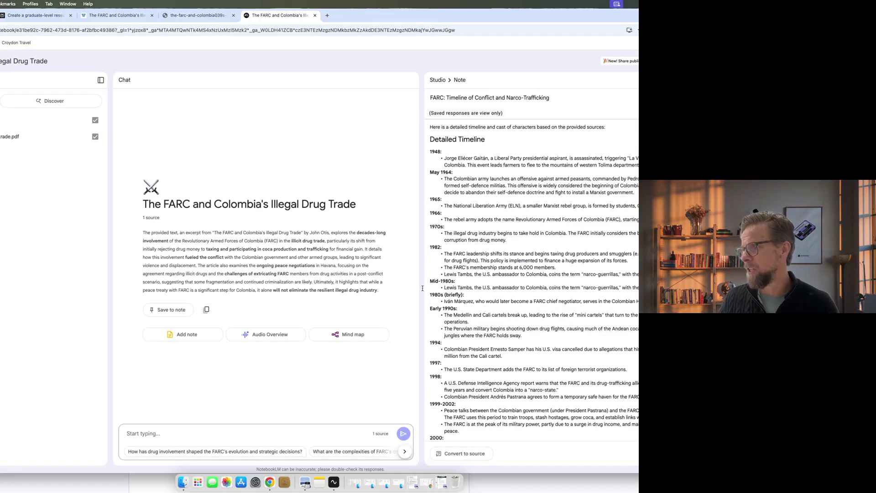
pyautogui.scroll(-10, 464, 267)
pyautogui.scroll(-3, 464, 267)
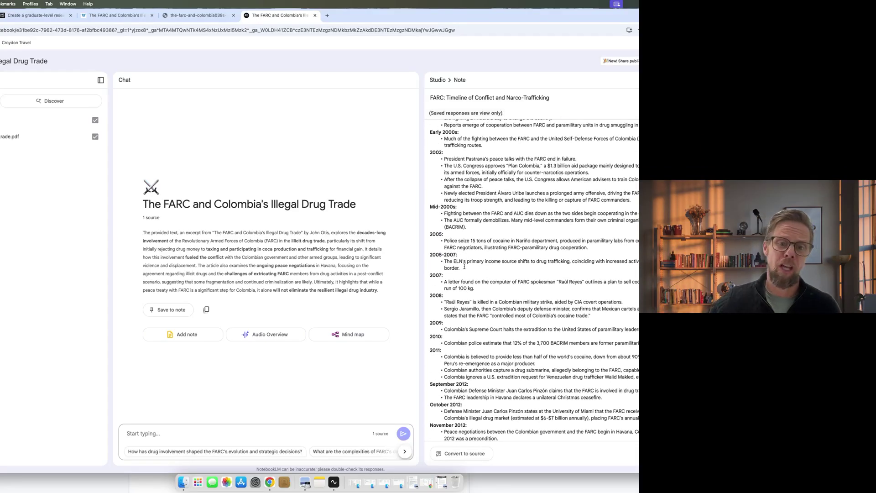
pyautogui.scroll(15, 464, 266)
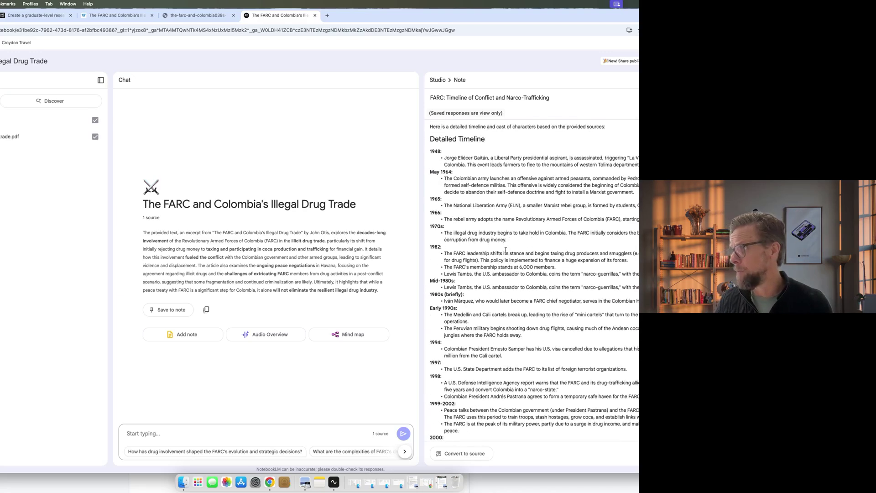
# Close the timeline, generate a mind map, and expand its Introduction, Conflict Overview and Duration branches.
pyautogui.click(438, 80)
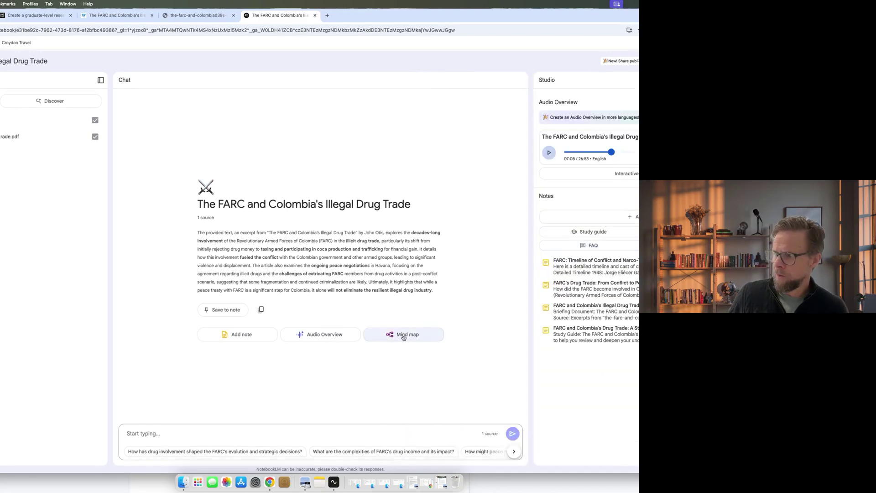
pyautogui.click(403, 336)
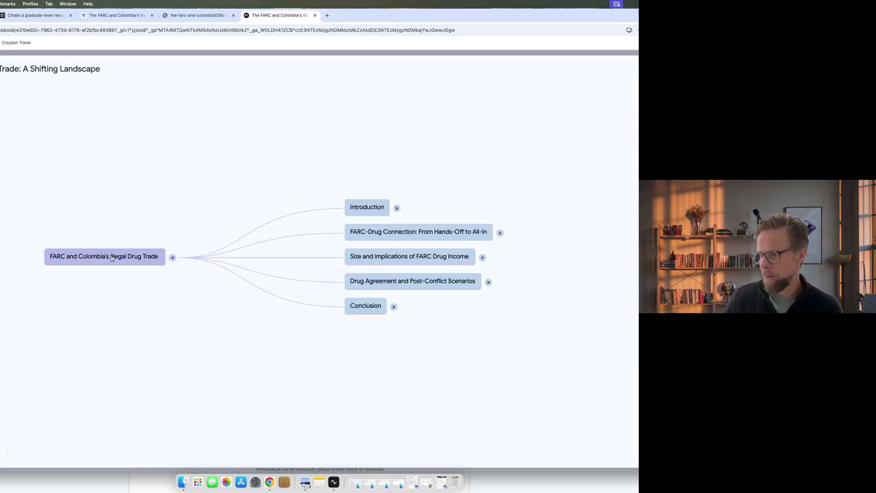
pyautogui.click(396, 209)
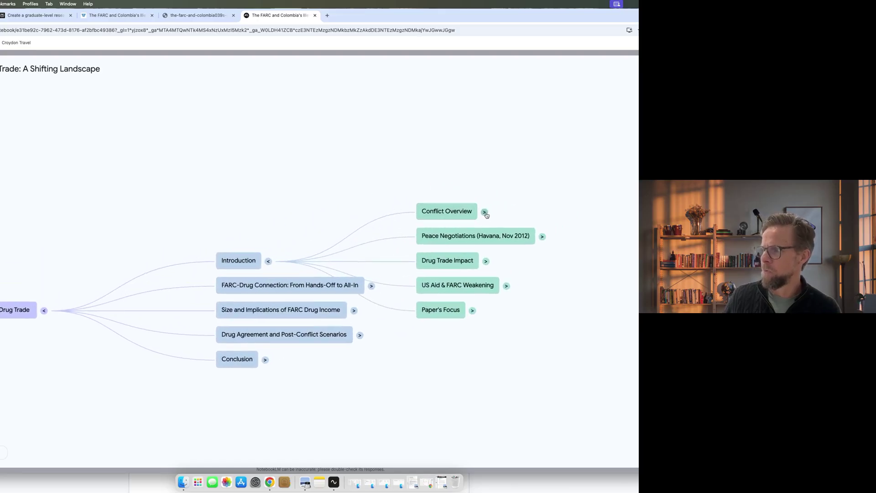
pyautogui.click(484, 212)
pyautogui.click(458, 250)
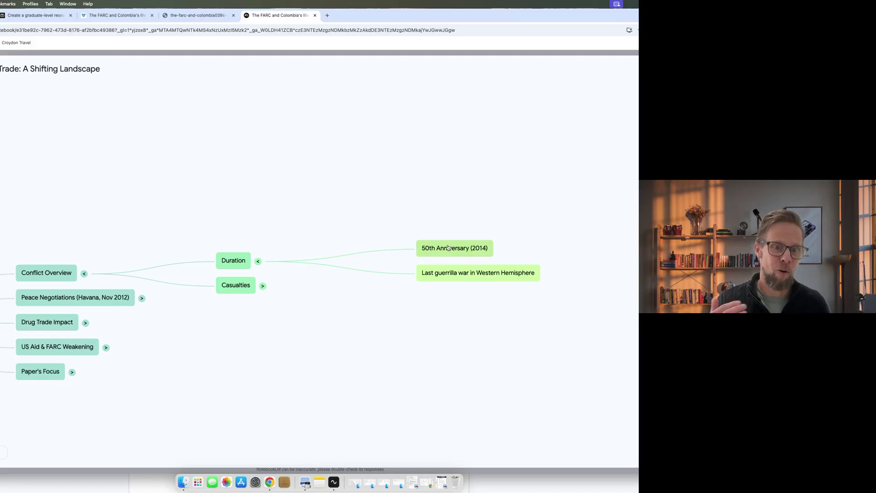
# Close the full-screen mind map to reveal the chat answer on the conflict's scale, duration and peace talks.
pyautogui.click(448, 248)
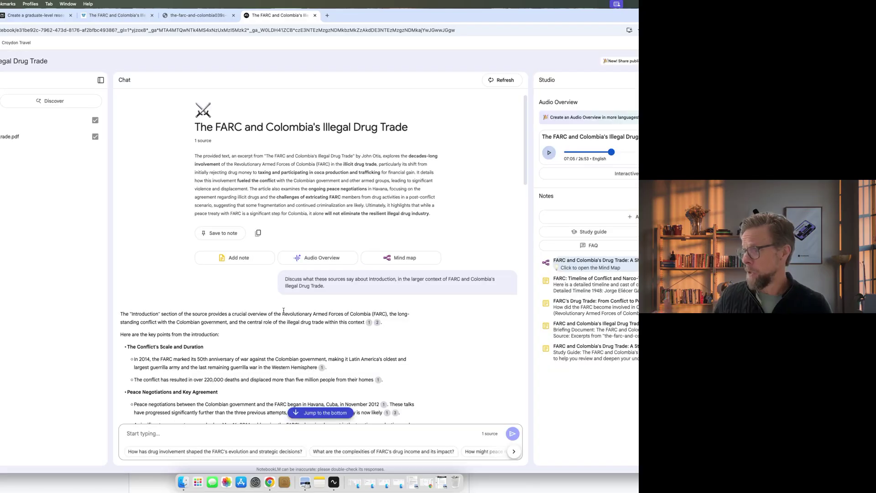